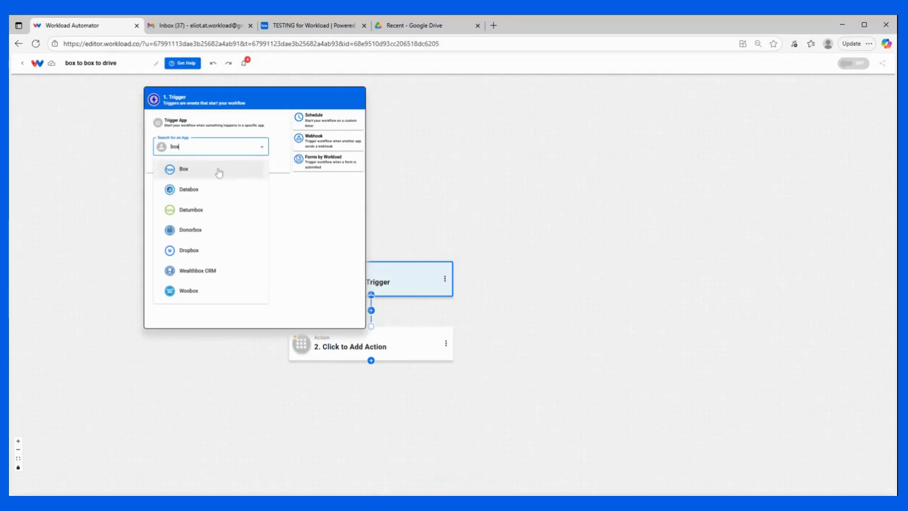
# Step: Set the workflow trigger to Box's New File event, using the connected Box account
pyautogui.click(218, 170)
pyautogui.click(678, 155)
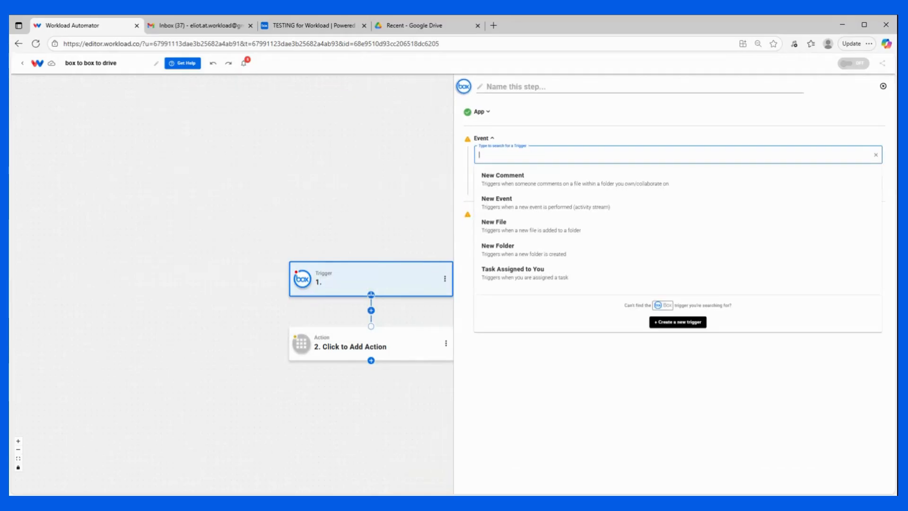
pyautogui.click(526, 224)
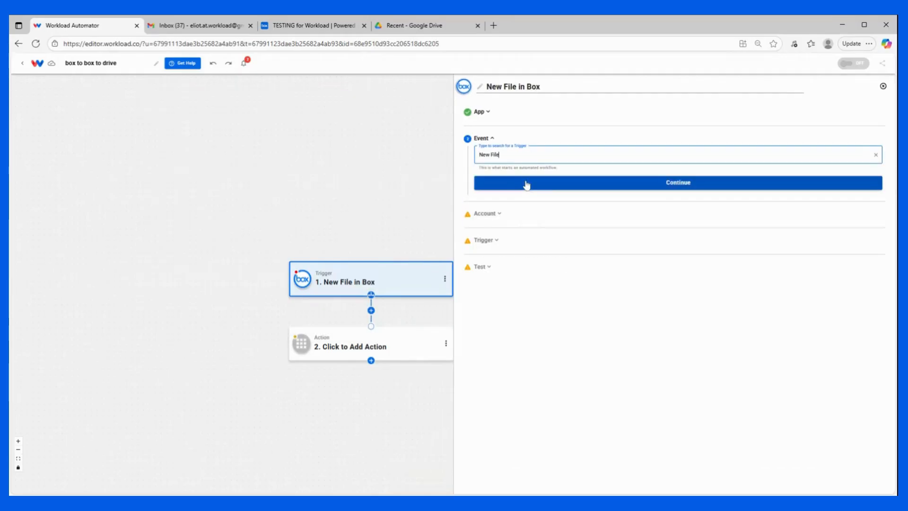
pyautogui.click(585, 186)
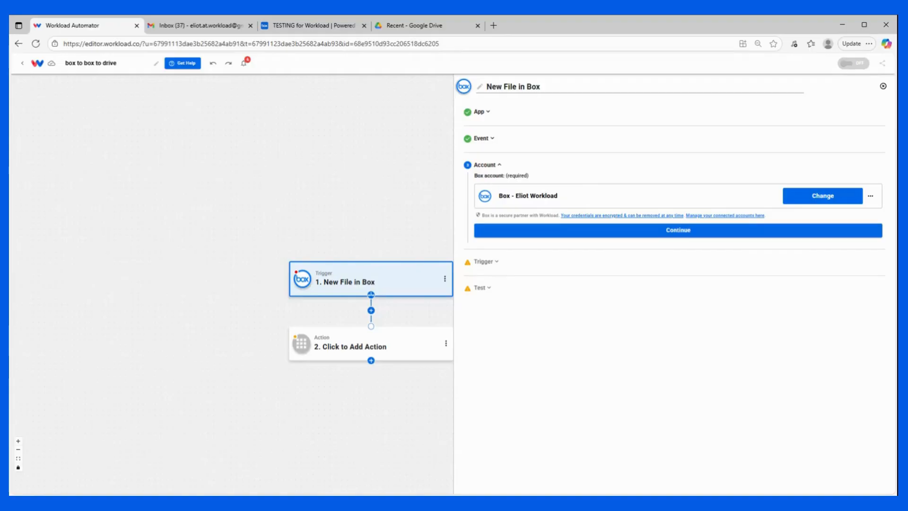
pyautogui.click(670, 234)
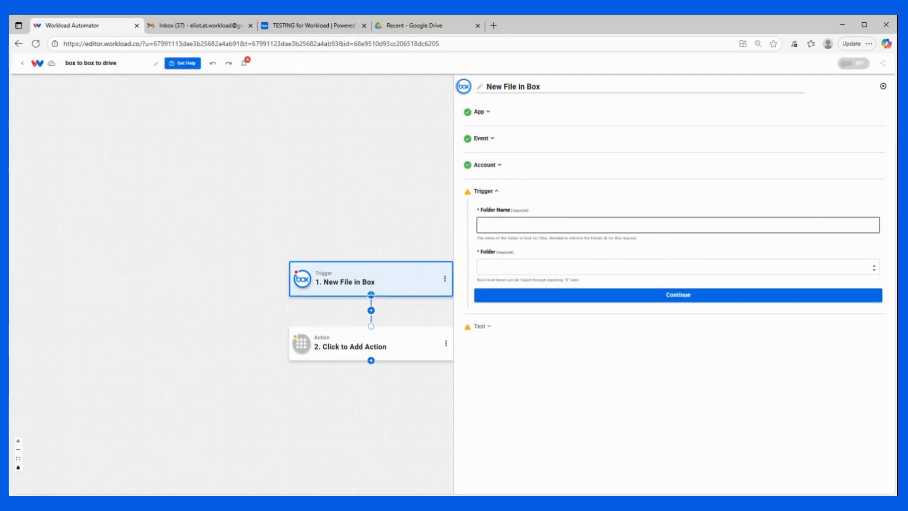
# Step: Set the trigger's folder name to "test" and choose TESTING for Workload as the watched folder
pyautogui.click(514, 223)
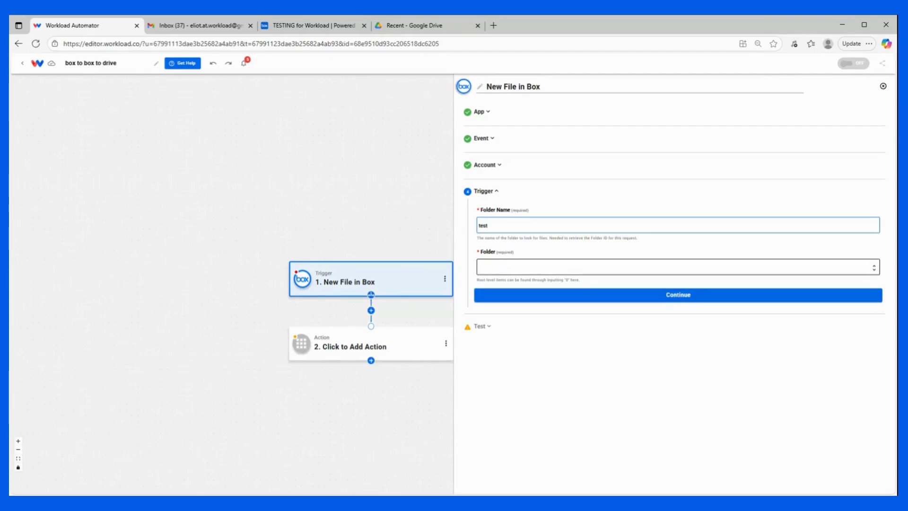
pyautogui.click(528, 263)
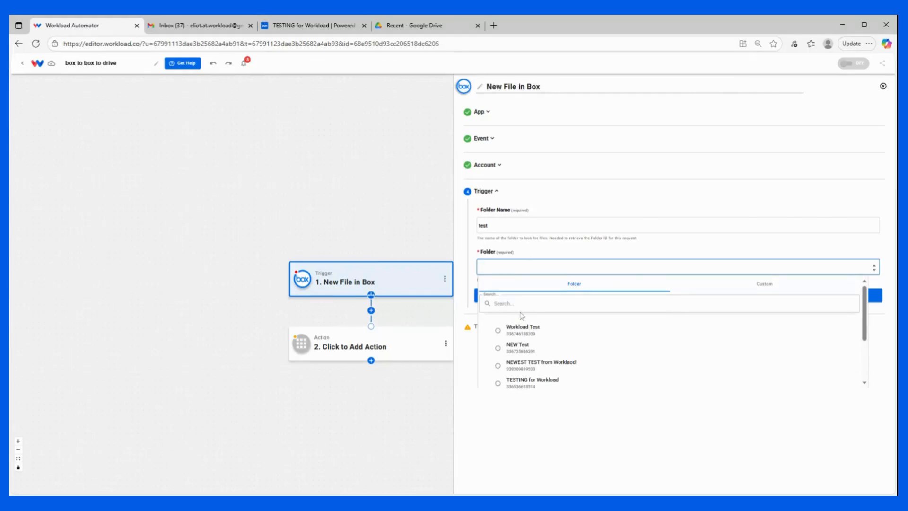
pyautogui.click(536, 350)
pyautogui.scroll(-1, 536, 350)
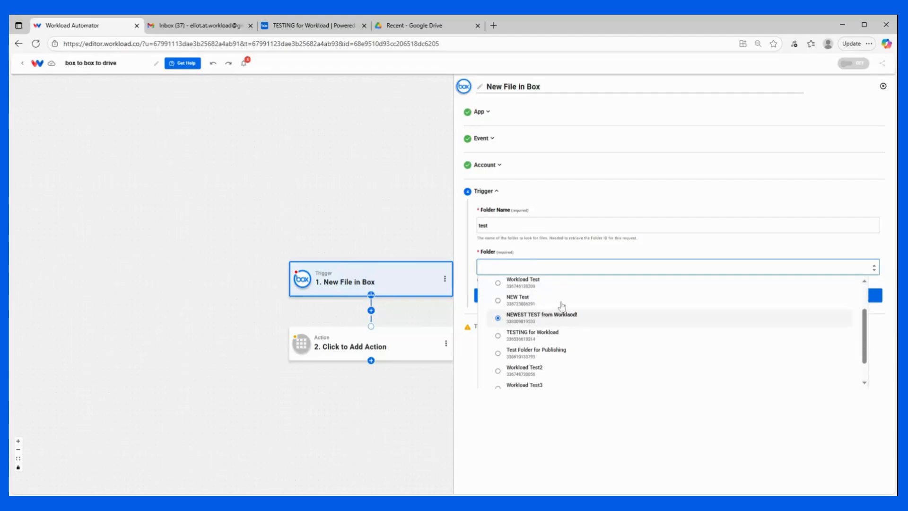
pyautogui.click(556, 333)
pyautogui.click(582, 301)
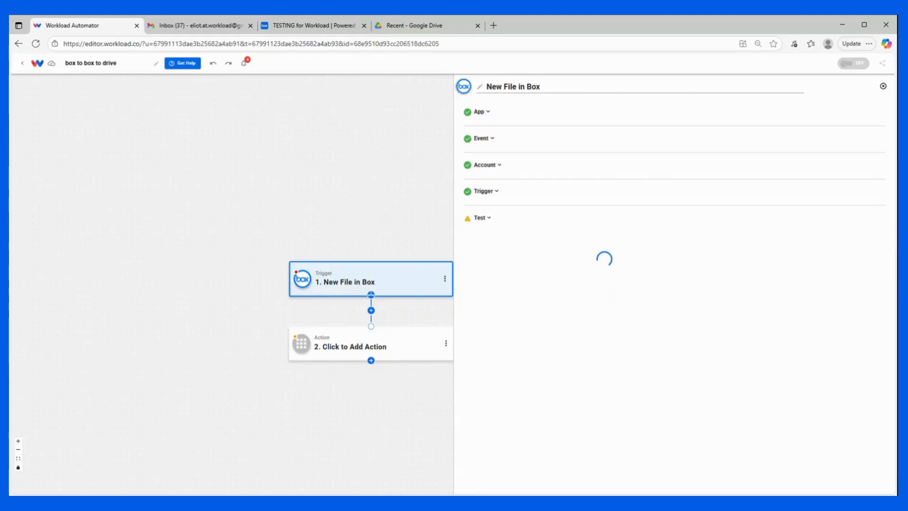
# Step: Test the New File in Box trigger, review the returned file data, and continue to the action
pyautogui.click(580, 301)
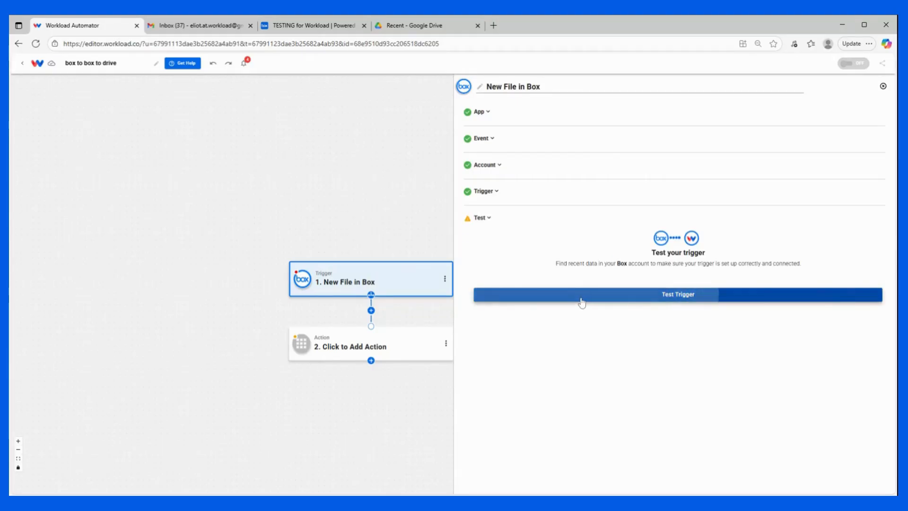
pyautogui.scroll(-1, 523, 339)
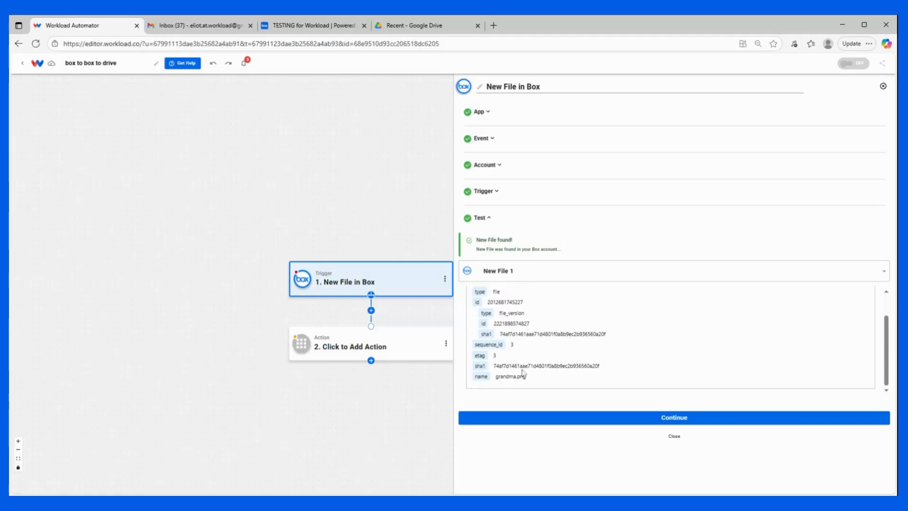
pyautogui.click(668, 419)
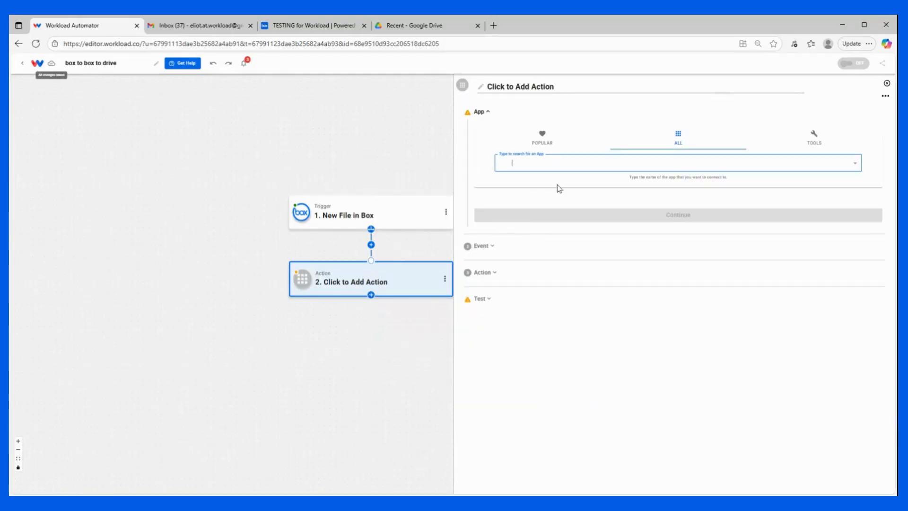
# Step: Set the second step to Box's Download File action, using the connected Box account
pyautogui.write('box')
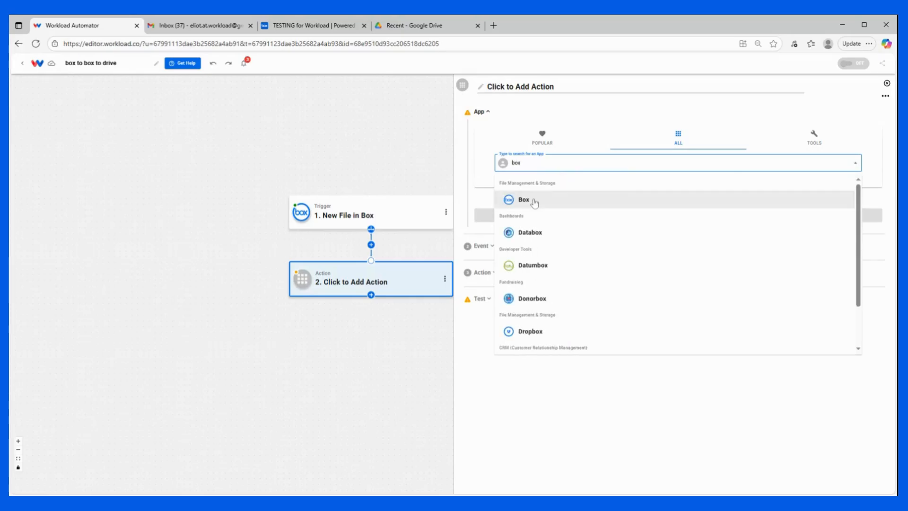
pyautogui.click(524, 200)
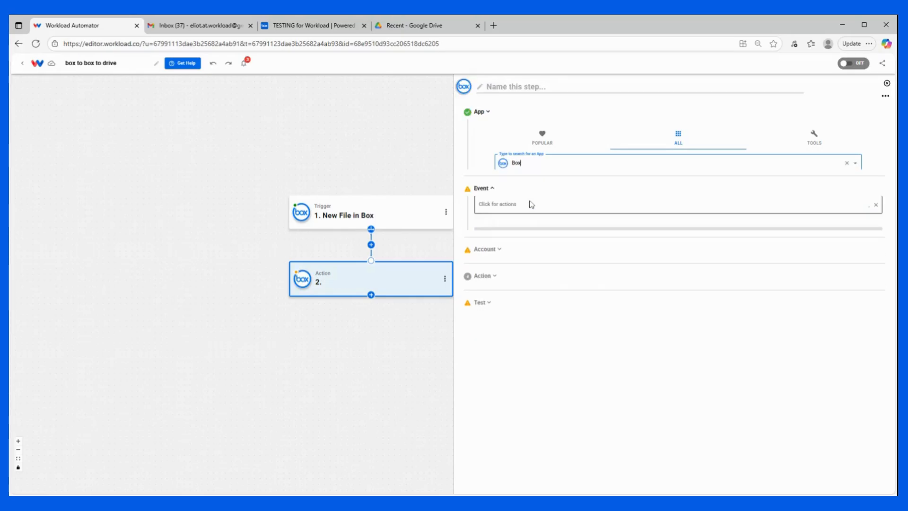
pyautogui.click(530, 155)
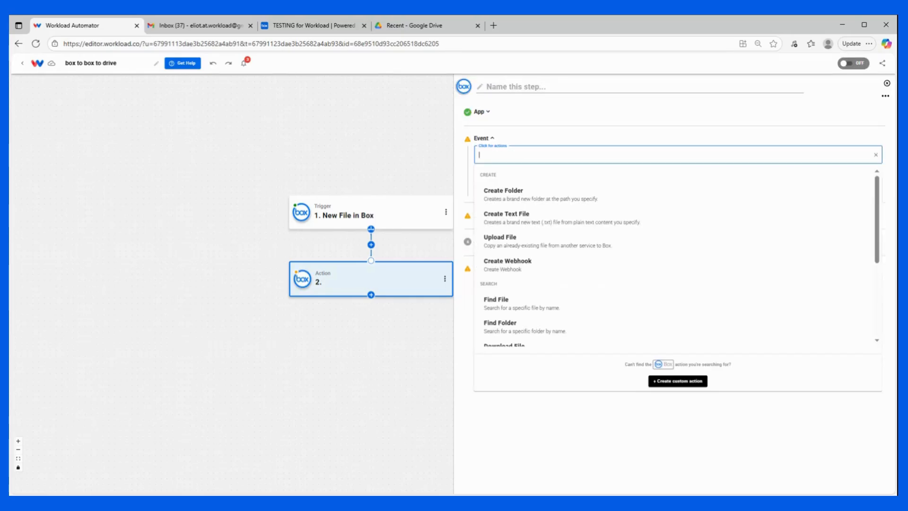
pyautogui.scroll(-3, 555, 318)
pyautogui.click(507, 263)
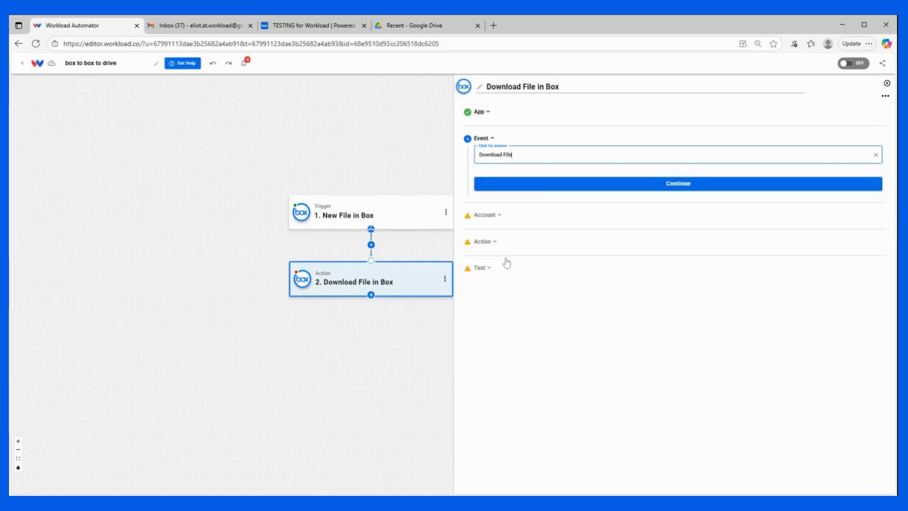
pyautogui.click(547, 189)
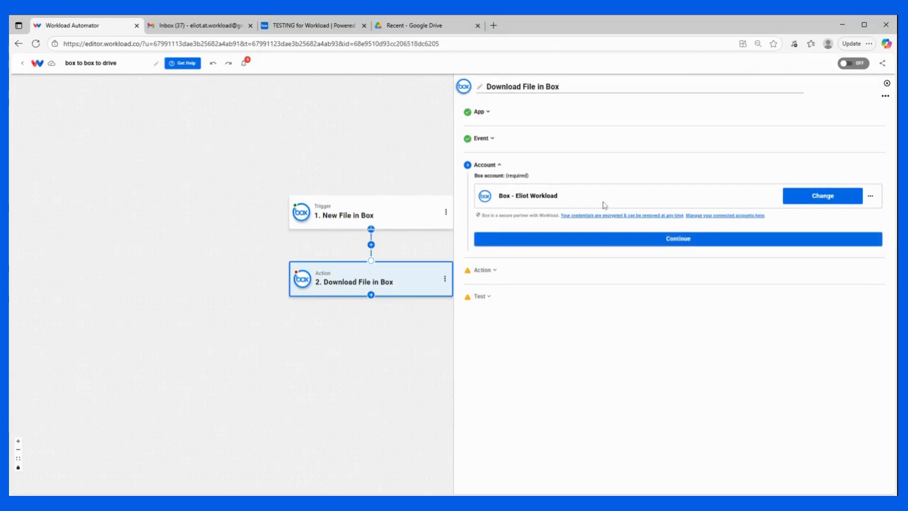
pyautogui.click(599, 236)
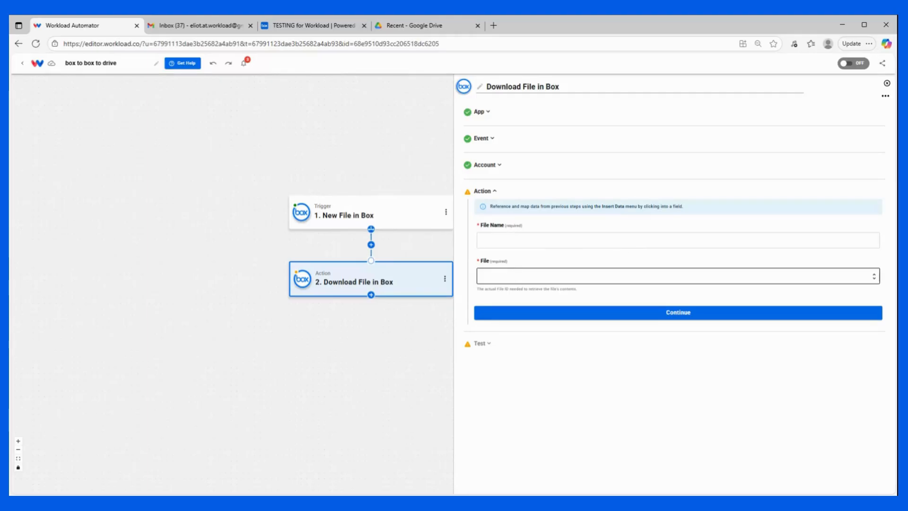
# Step: Map the download action's File field to the file id output by the New File in Box trigger
pyautogui.click(495, 276)
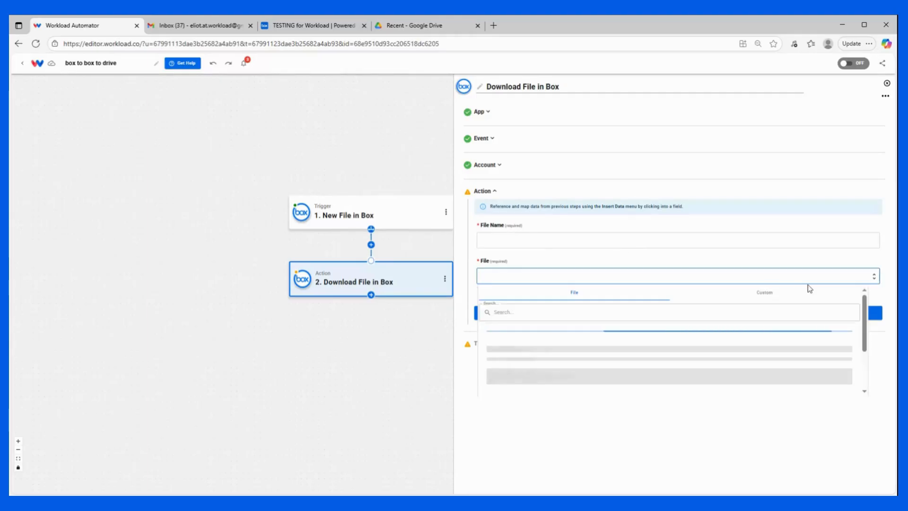
pyautogui.click(765, 295)
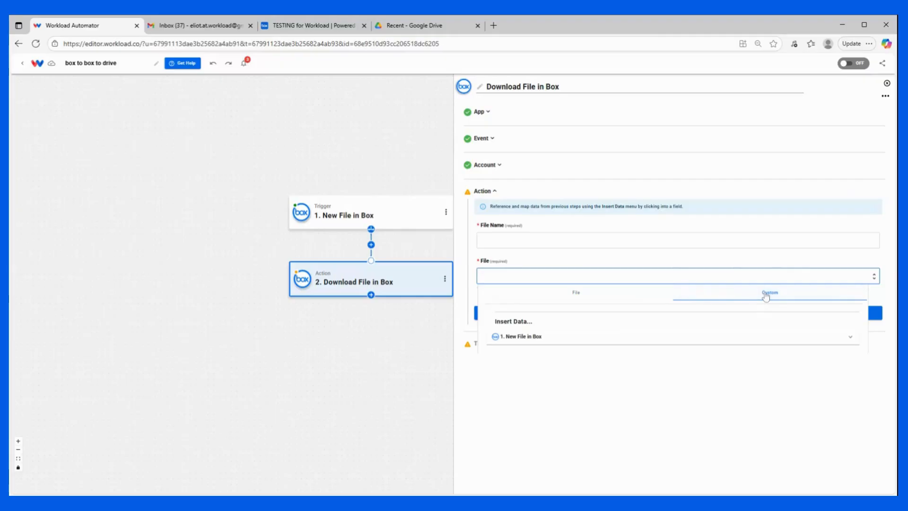
pyautogui.click(515, 337)
pyautogui.scroll(-1, 514, 346)
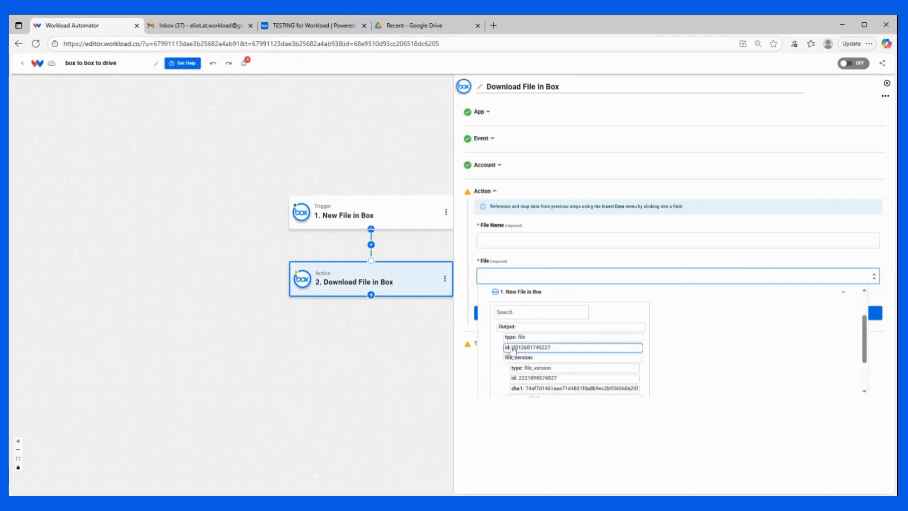
pyautogui.click(553, 349)
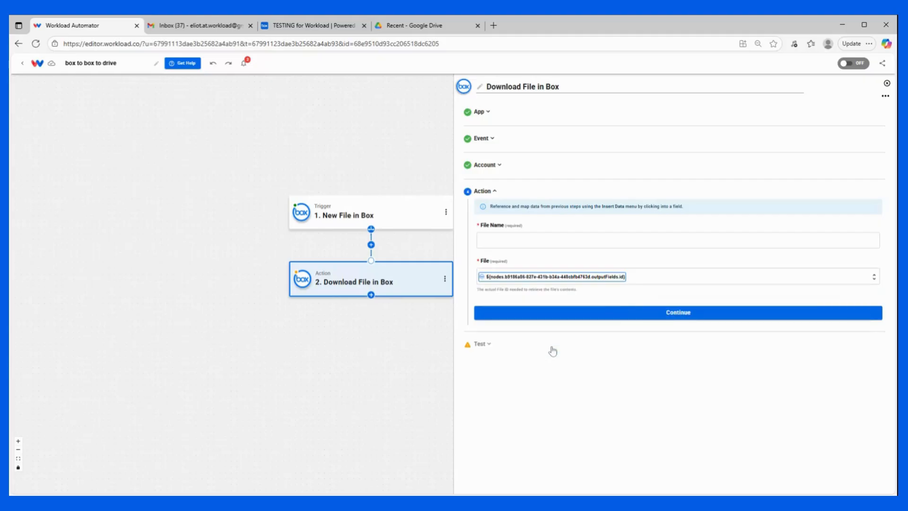
pyautogui.click(598, 313)
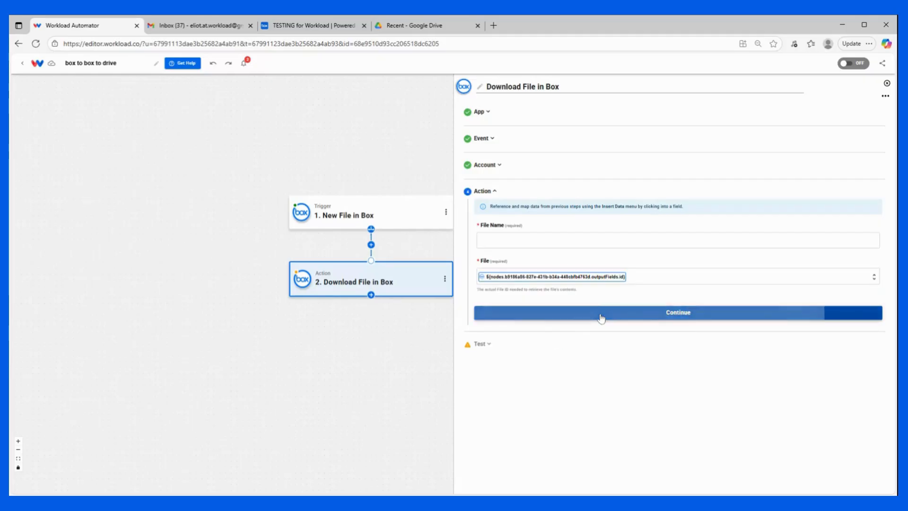
# Step: Test the Download File action, review its output through the download_url field, and finish the step
pyautogui.click(540, 329)
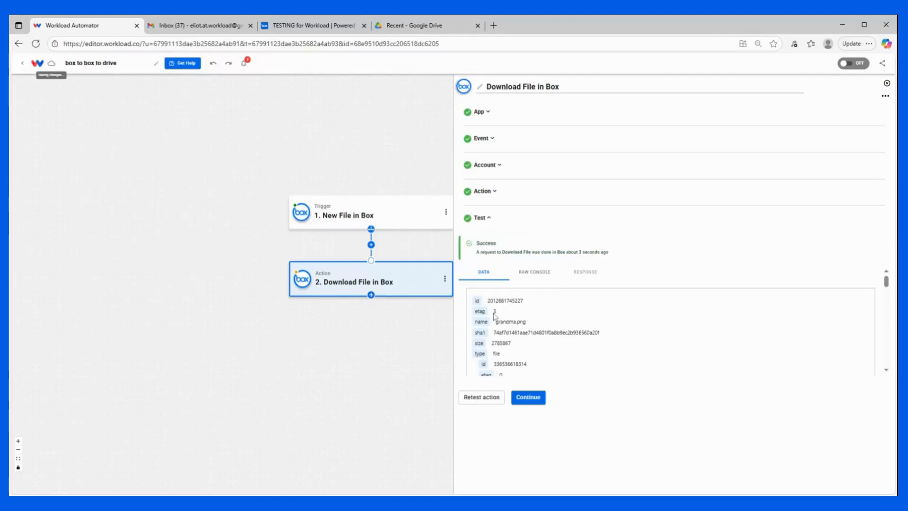
pyautogui.scroll(-6, 494, 315)
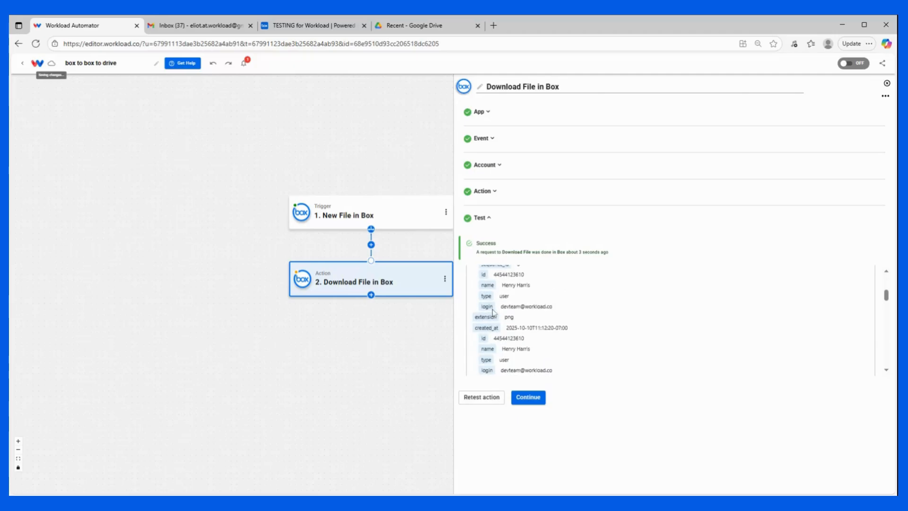
pyautogui.scroll(-5, 493, 312)
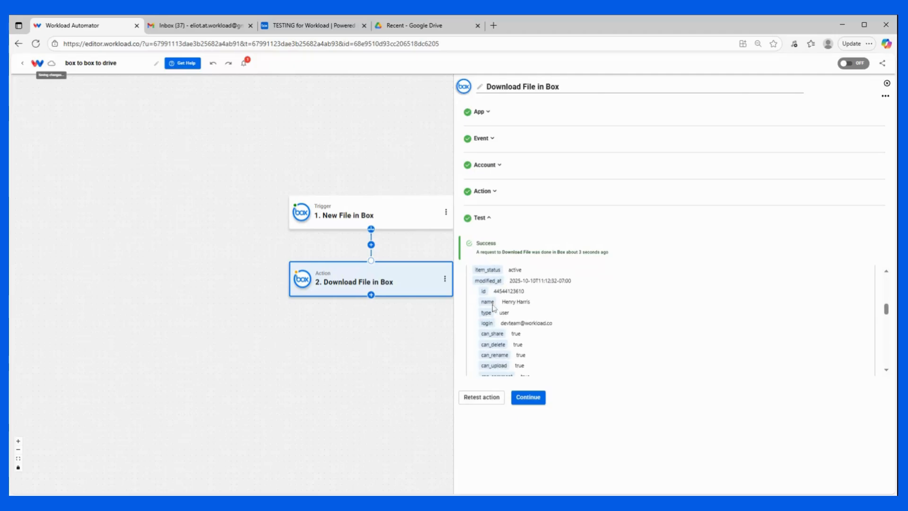
pyautogui.scroll(-6, 494, 308)
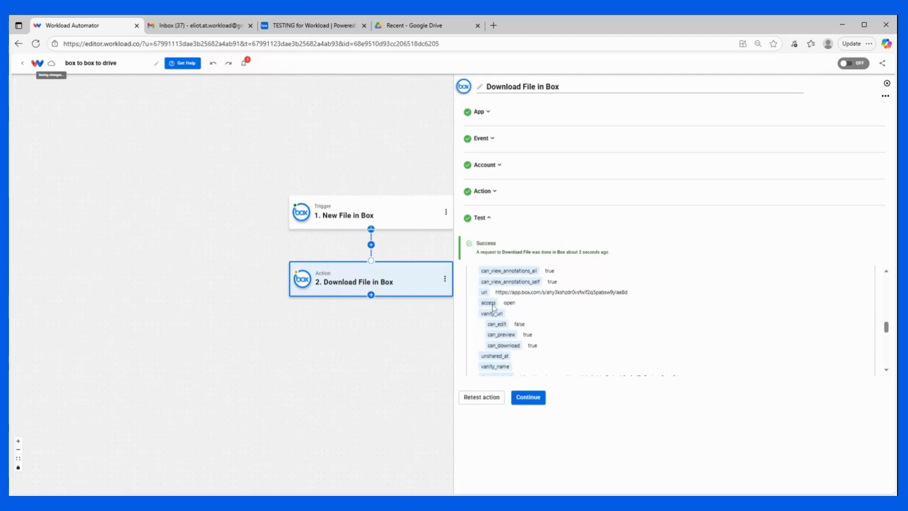
pyautogui.scroll(-2, 494, 308)
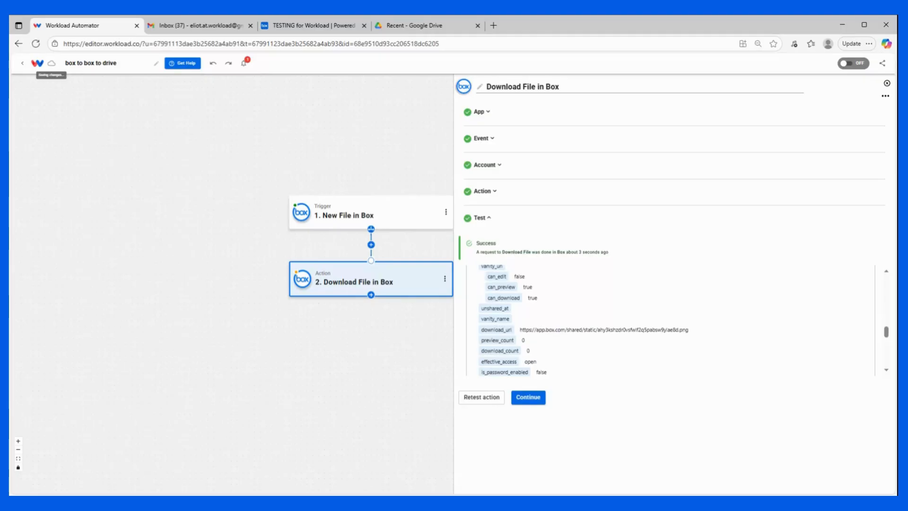
pyautogui.click(528, 397)
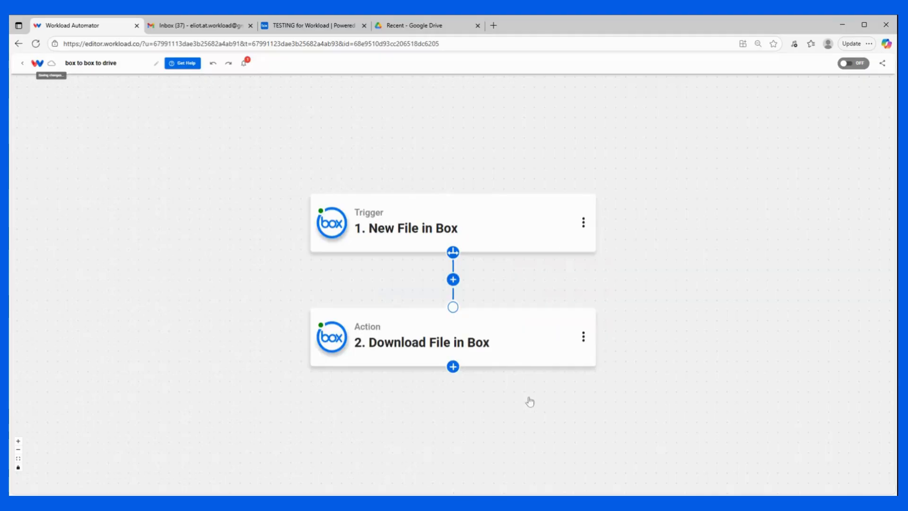
# Step: Add a third step after Download File in Box using Google Drive's Upload File action
pyautogui.click(453, 367)
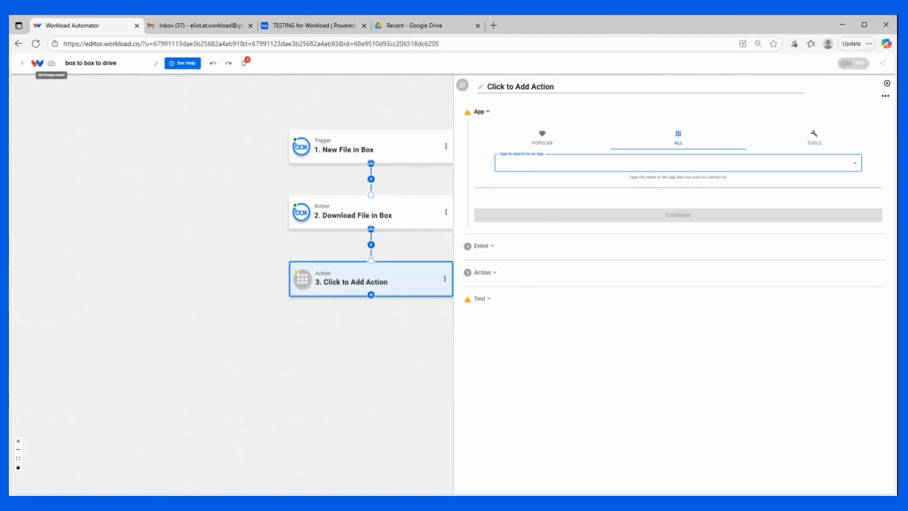
pyautogui.write('drive')
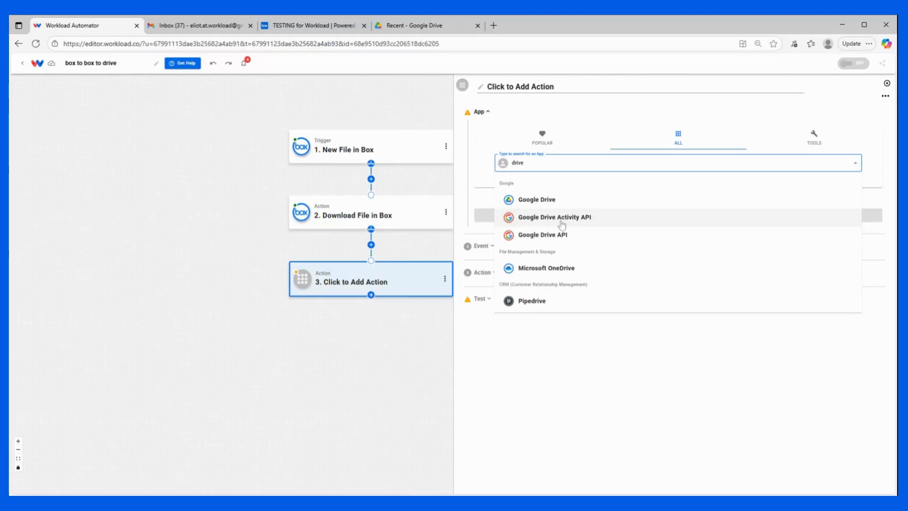
pyautogui.click(544, 199)
pyautogui.click(544, 155)
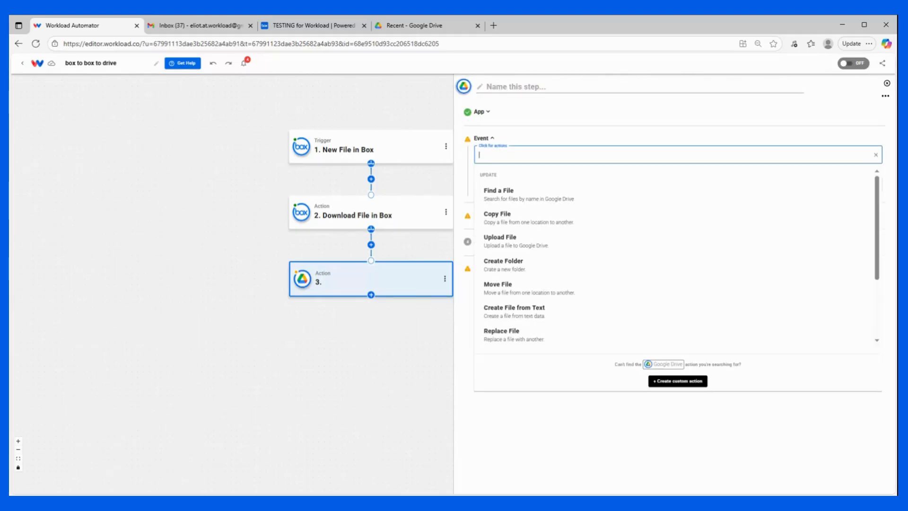
pyautogui.click(520, 241)
pyautogui.click(552, 191)
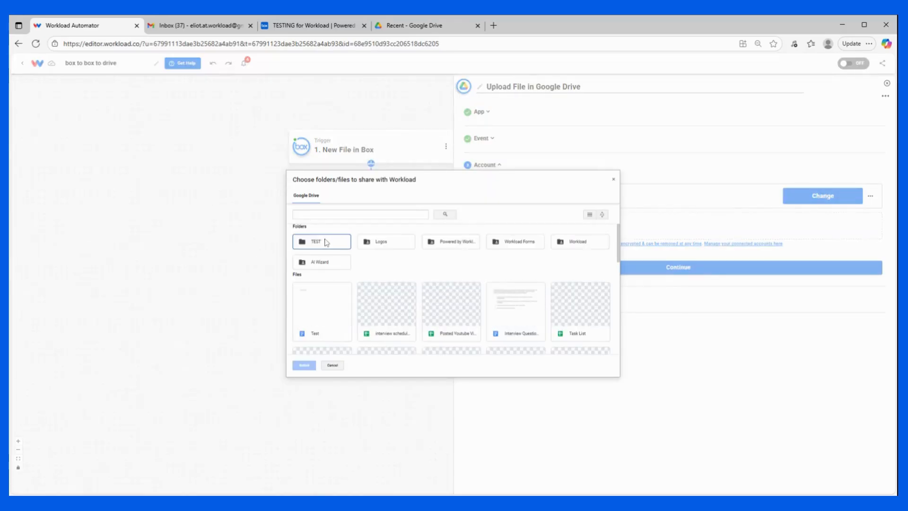
# Step: Share the TEST folder from Google Drive with Workload and accept the connected account
pyautogui.click(325, 243)
pyautogui.click(304, 365)
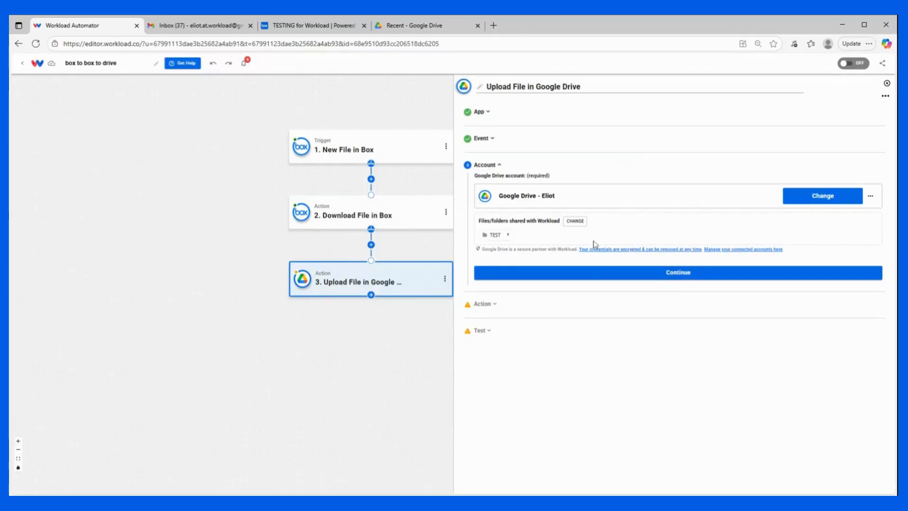
pyautogui.click(585, 272)
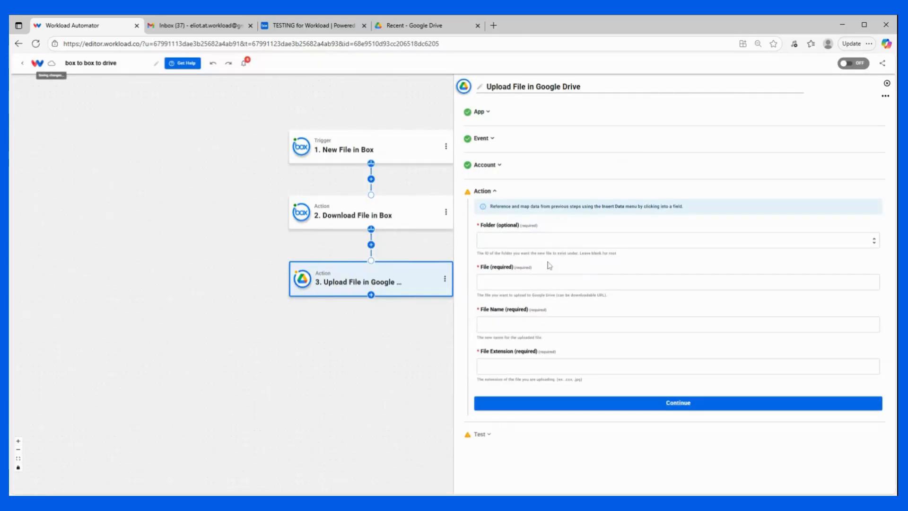
# Step: Set the destination folder of the Google Drive upload action to TEST
pyautogui.click(520, 238)
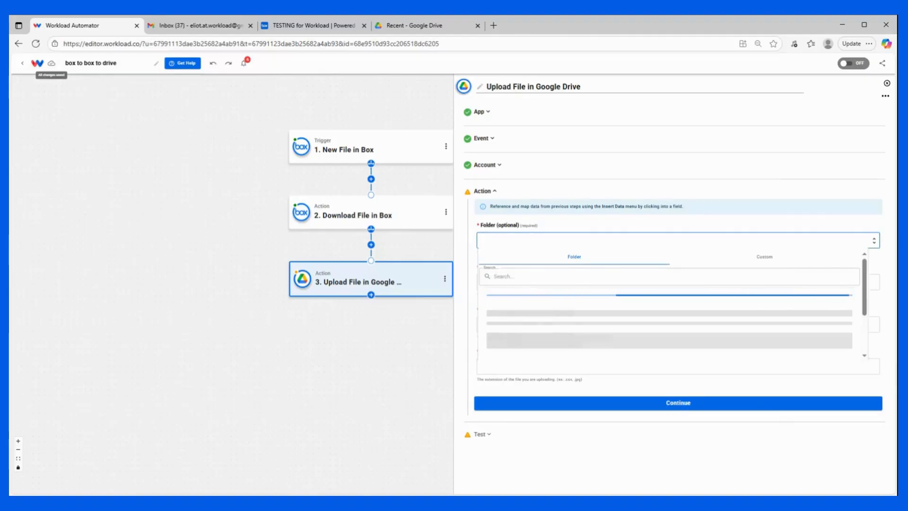
pyautogui.click(513, 305)
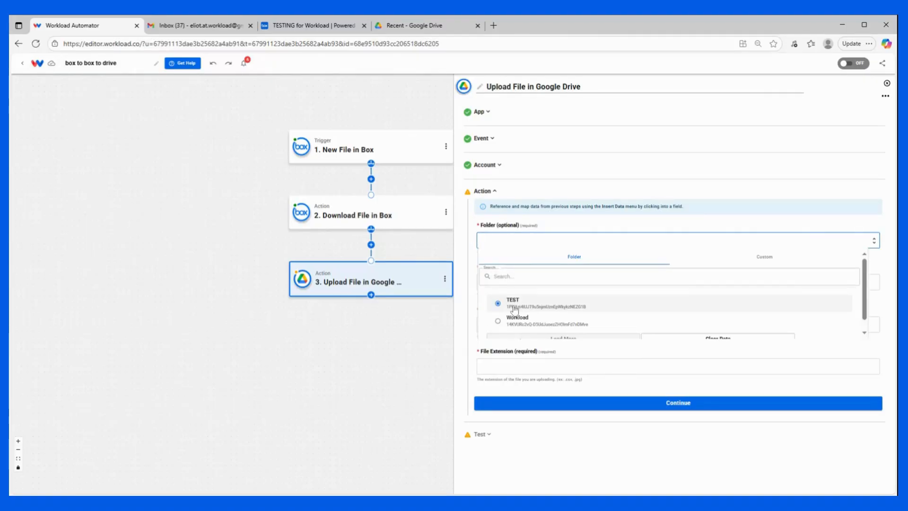
pyautogui.click(514, 306)
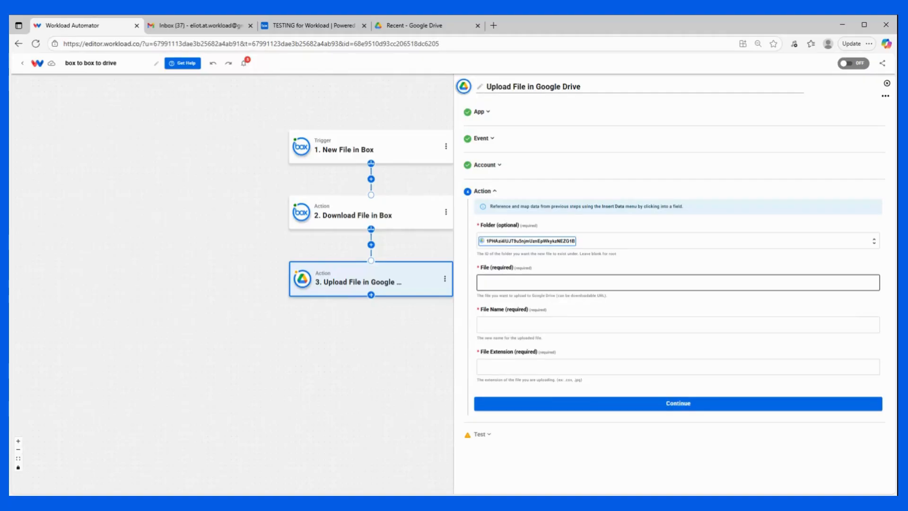
# Step: Map the upload action's File field to the shared link's download_url output by Download File in Box
pyautogui.click(530, 282)
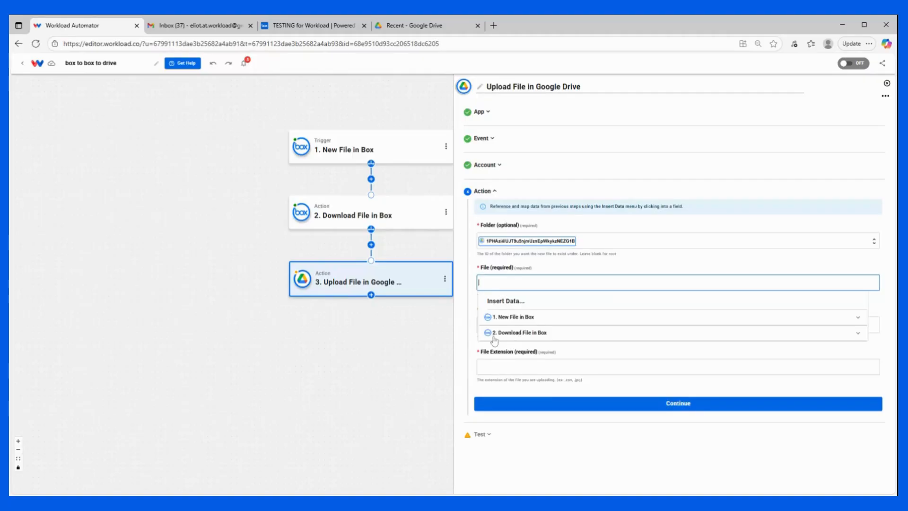
pyautogui.click(516, 333)
pyautogui.scroll(-2, 512, 353)
pyautogui.scroll(-8, 513, 352)
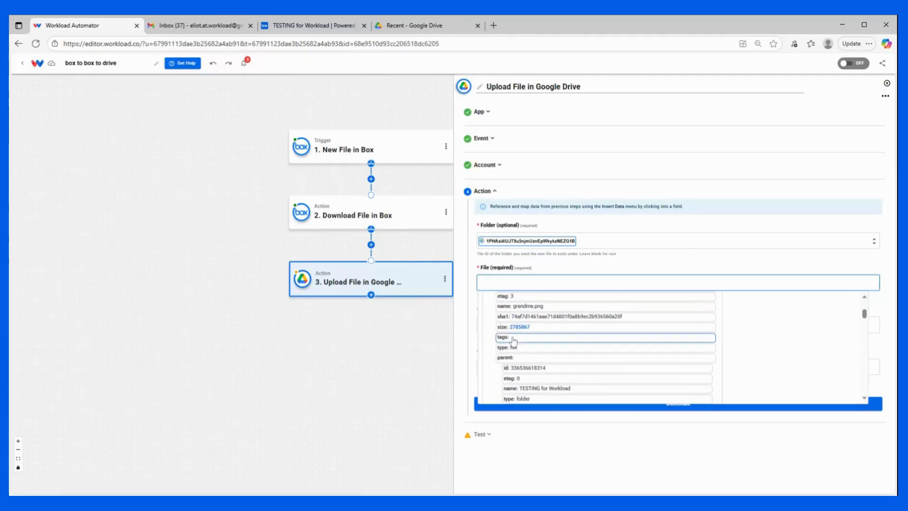
pyautogui.scroll(-8, 513, 337)
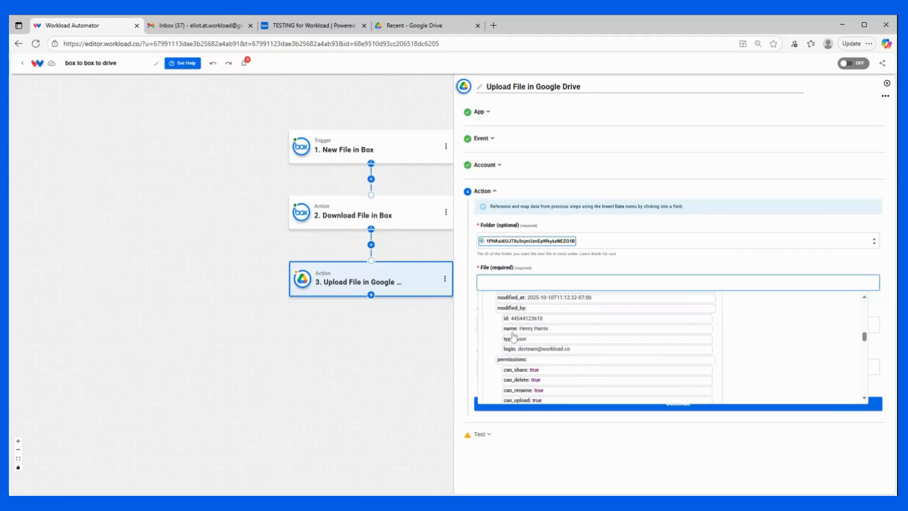
pyautogui.scroll(-2, 513, 337)
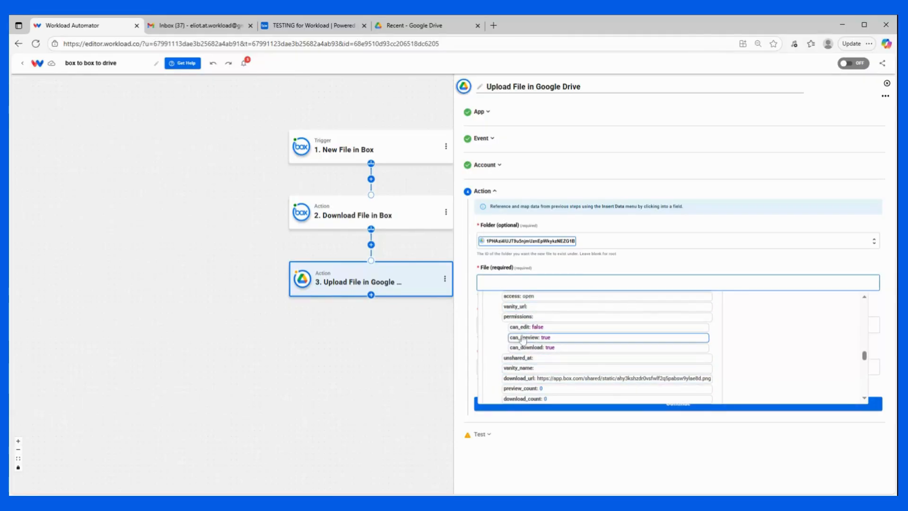
pyautogui.scroll(3, 512, 381)
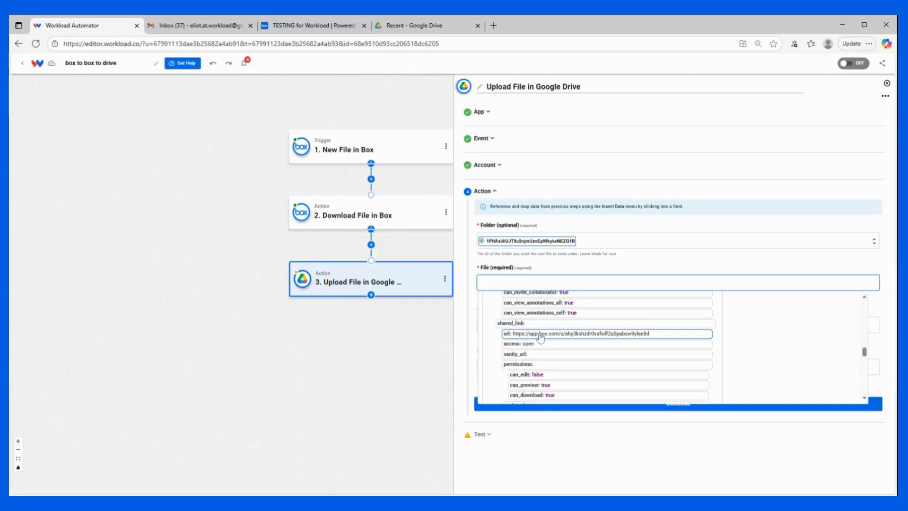
pyautogui.scroll(-2, 540, 337)
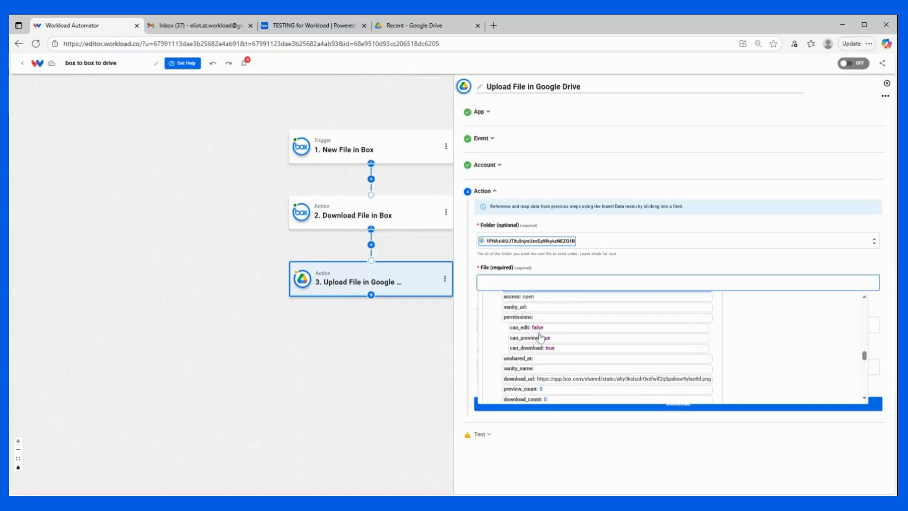
pyautogui.click(524, 379)
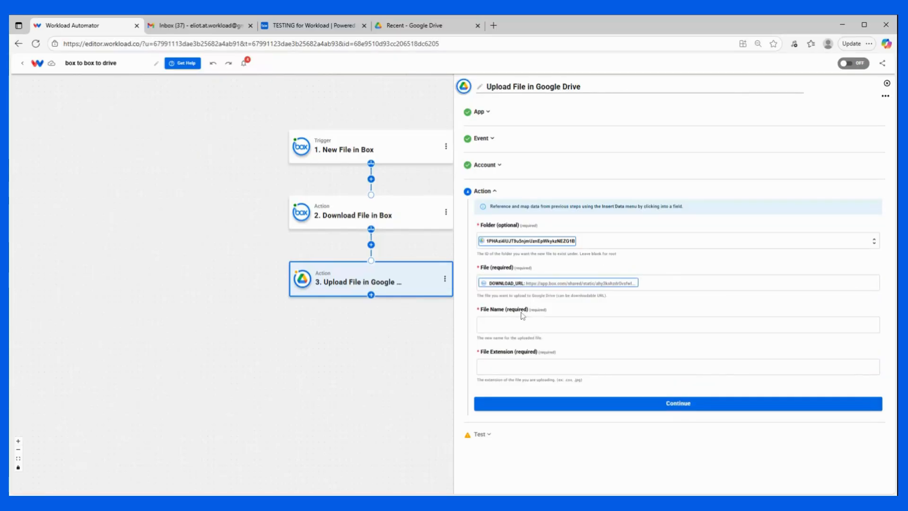
# Step: Map the upload action's File Name field to the file's name output by Download File in Box
pyautogui.click(509, 324)
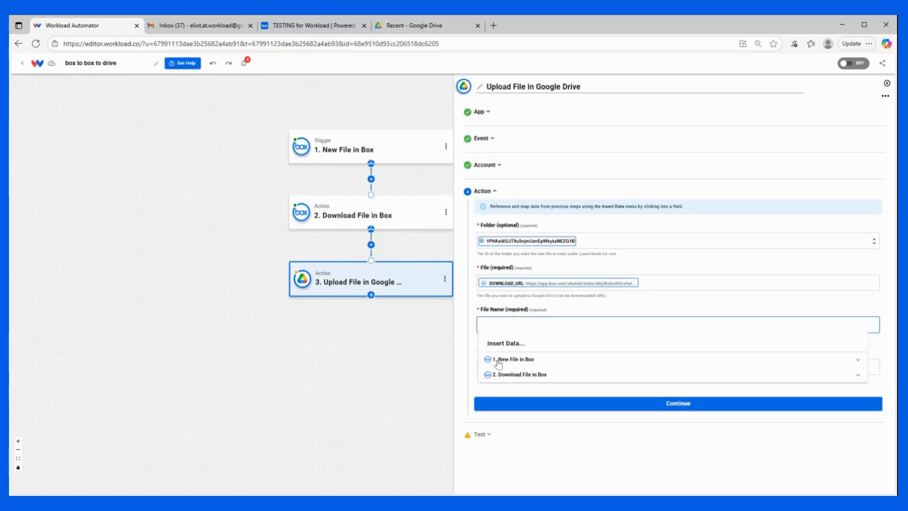
pyautogui.click(501, 374)
pyautogui.scroll(-1, 538, 384)
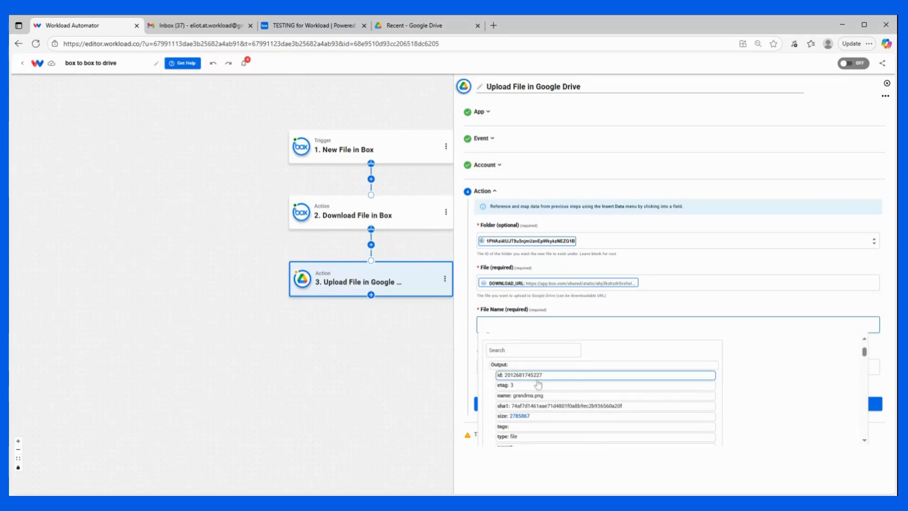
pyautogui.click(530, 395)
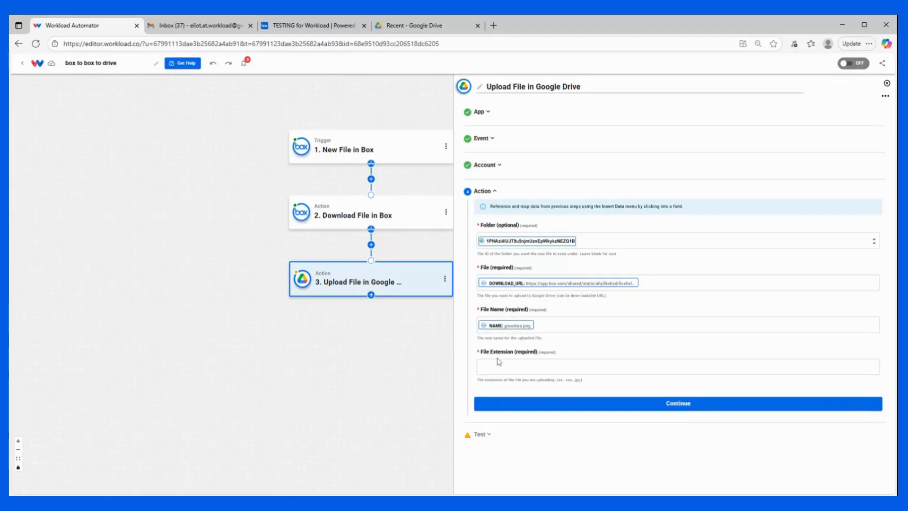
# Step: Map the upload action's File Extension field to the extension output by Download File in Box
pyautogui.click(498, 361)
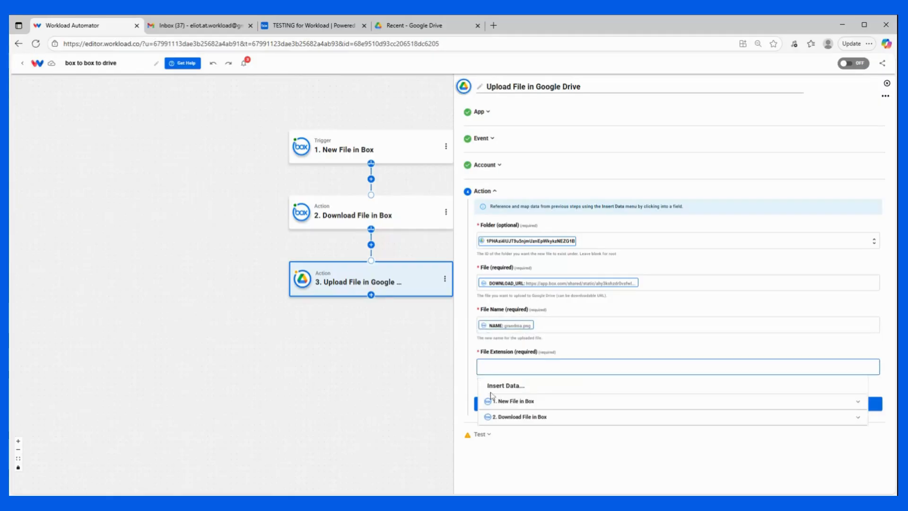
pyautogui.click(514, 417)
pyautogui.scroll(-1, 513, 421)
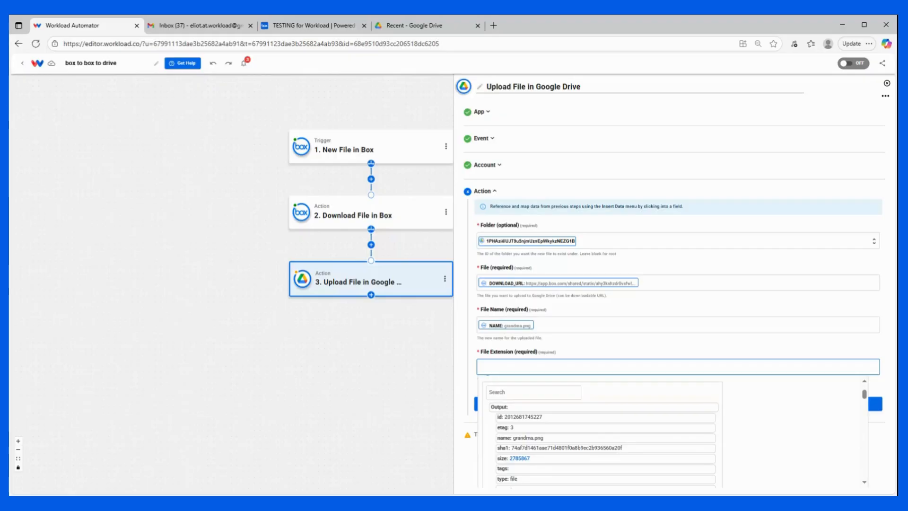
pyautogui.scroll(-5, 513, 416)
pyautogui.scroll(-3, 513, 416)
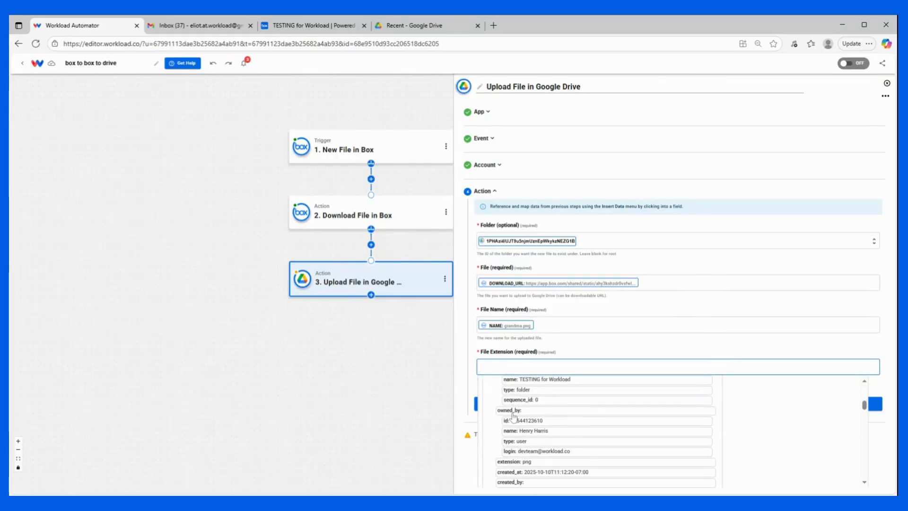
pyautogui.click(509, 459)
pyautogui.click(575, 349)
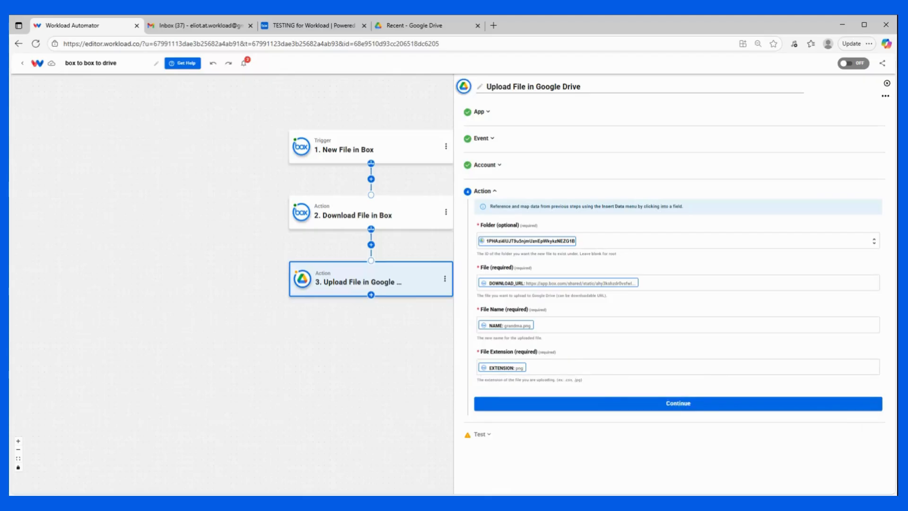
# Step: Test the Upload File in Google Drive action with the mapped data and finish the step
pyautogui.click(608, 406)
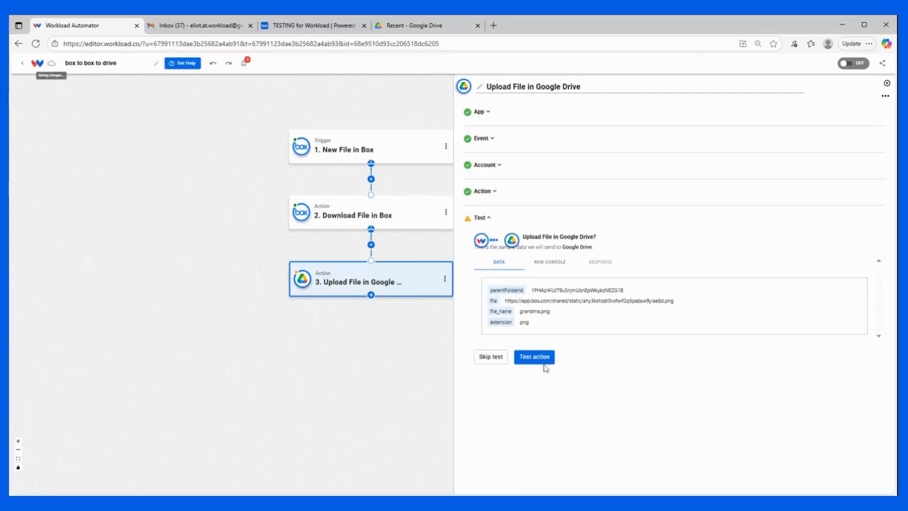
pyautogui.click(544, 361)
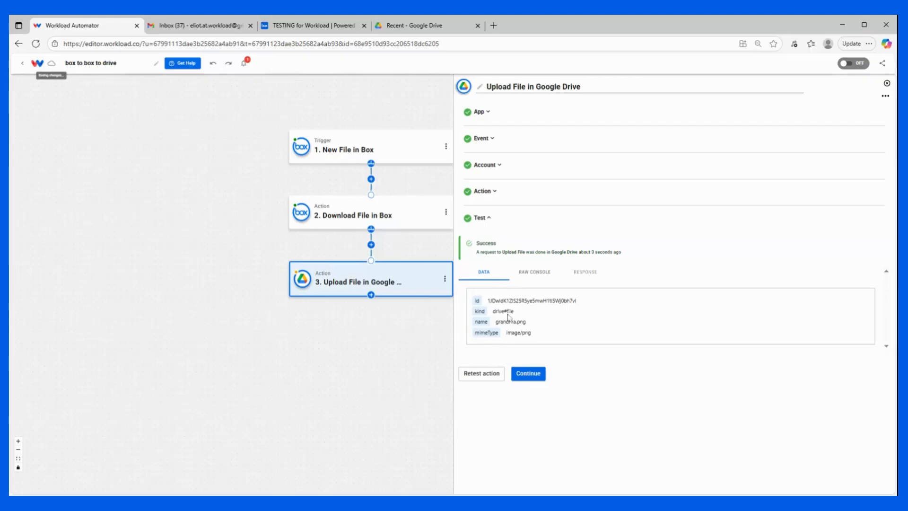
pyautogui.click(529, 374)
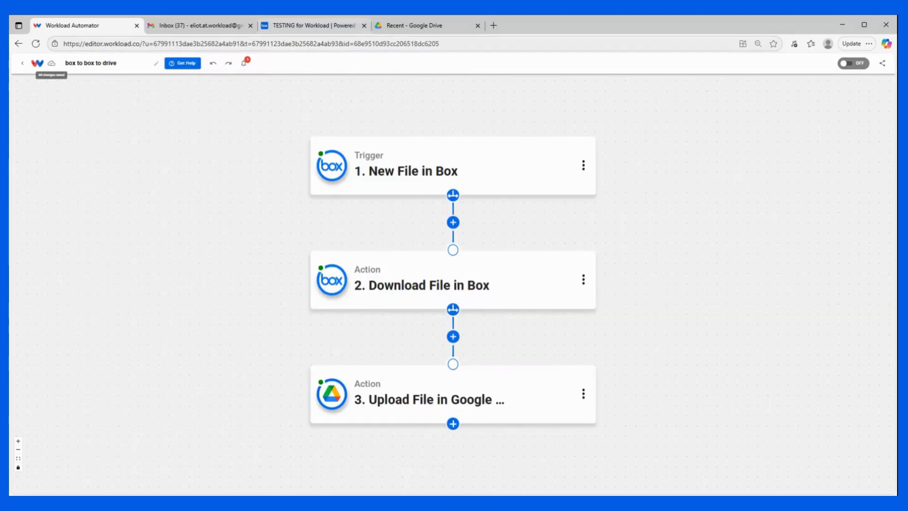
# Step: Check Google Drive's recent files for the uploaded grandma.png, and return to the Workload editor to turn the automation on
pyautogui.click(430, 26)
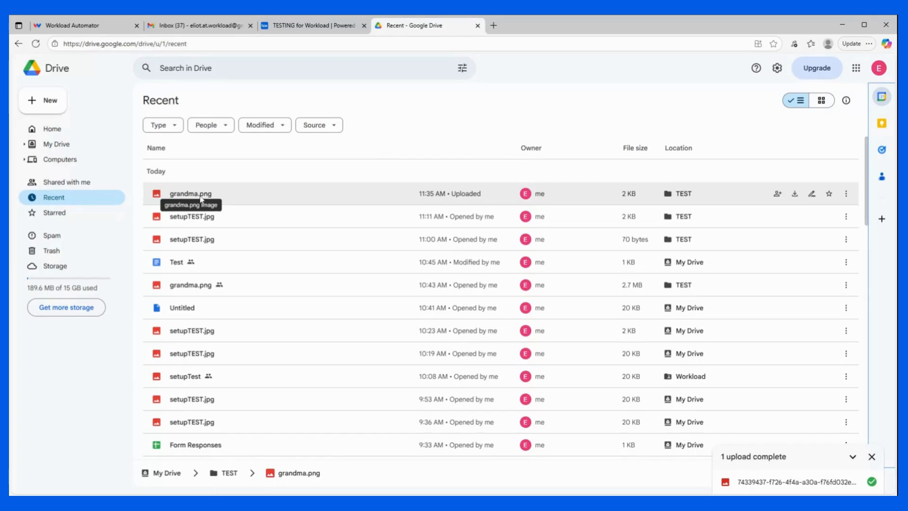
pyautogui.moveTo(678, 198)
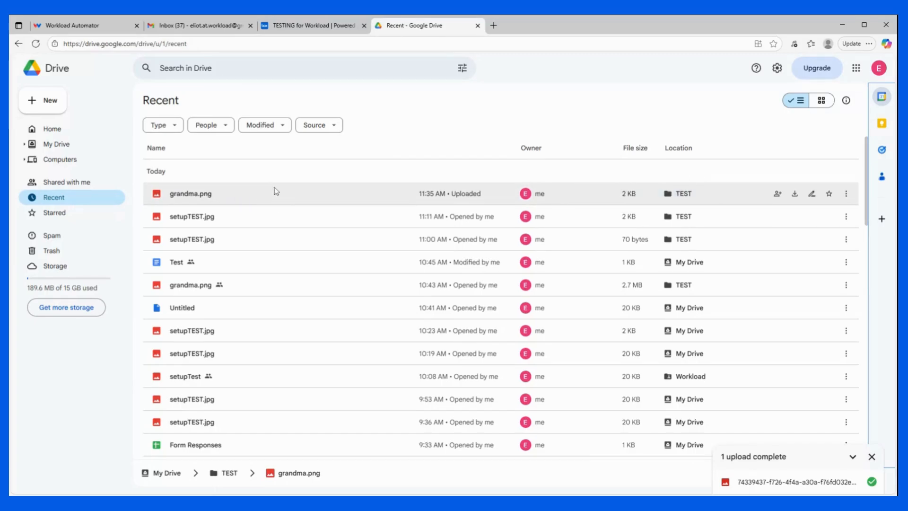
pyautogui.click(84, 27)
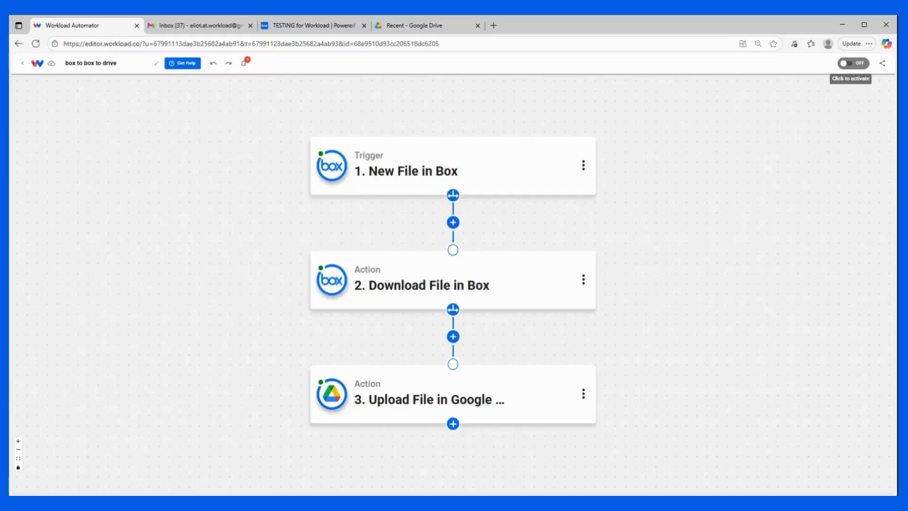
pyautogui.click(849, 64)
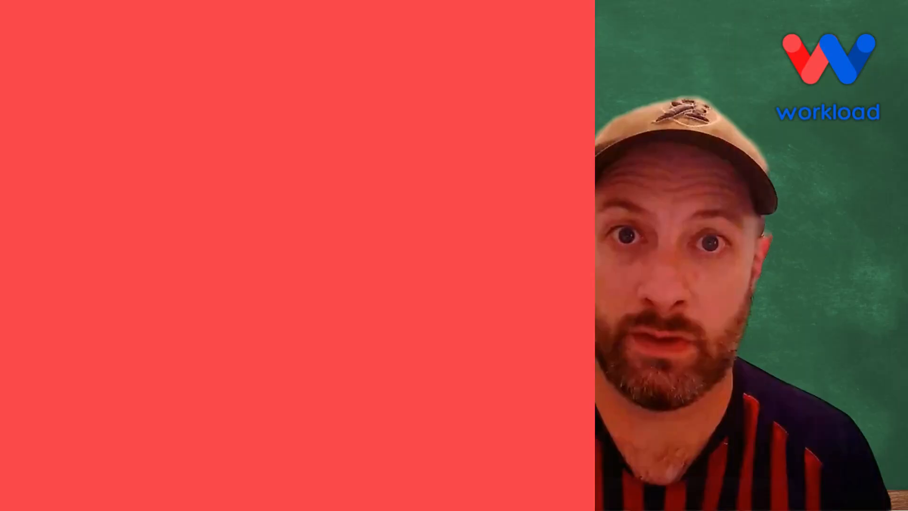